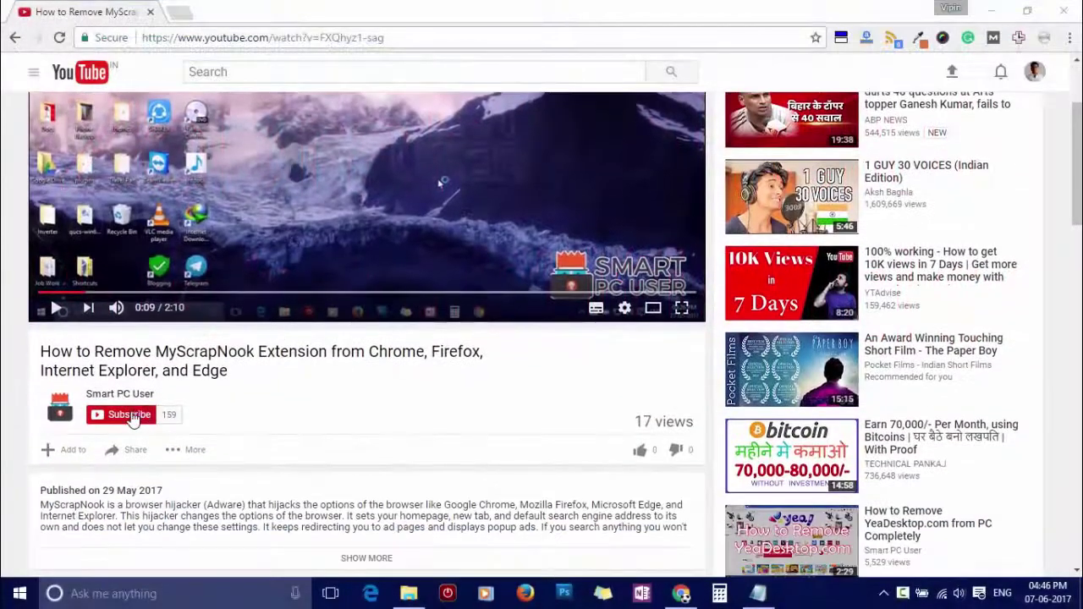
Step: Subscribe to the Smart PC User channel and open its notification bell preferences
click(131, 418)
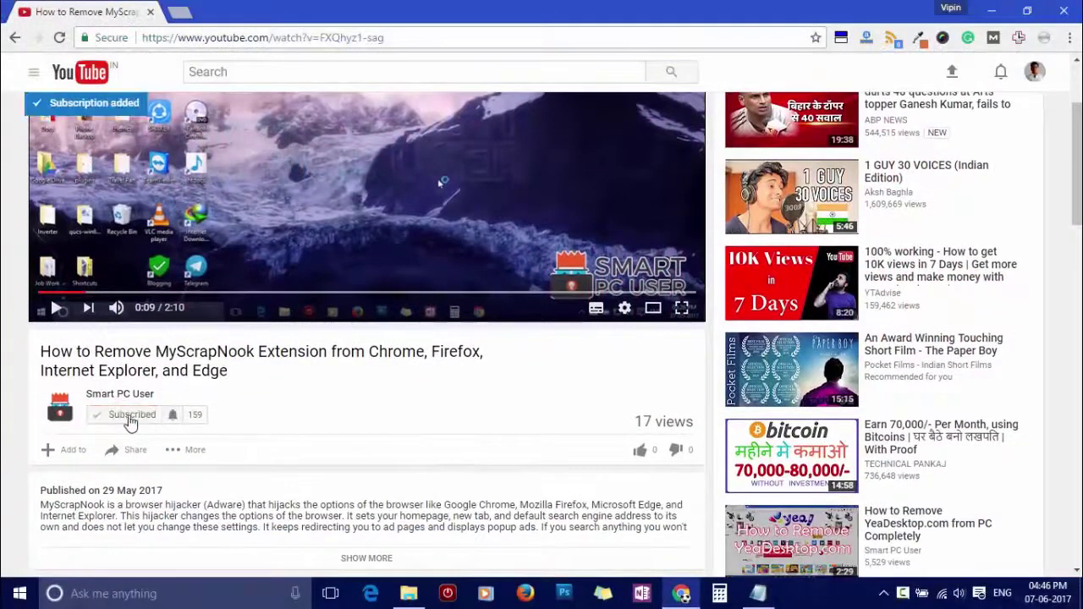
click(173, 416)
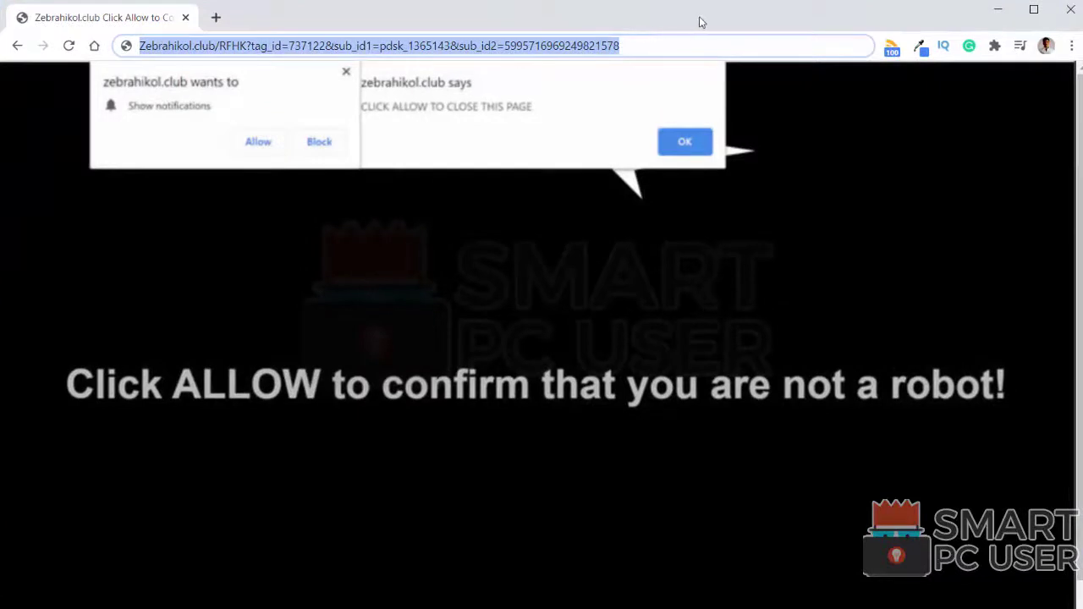
scroll(541, 339, down, 1)
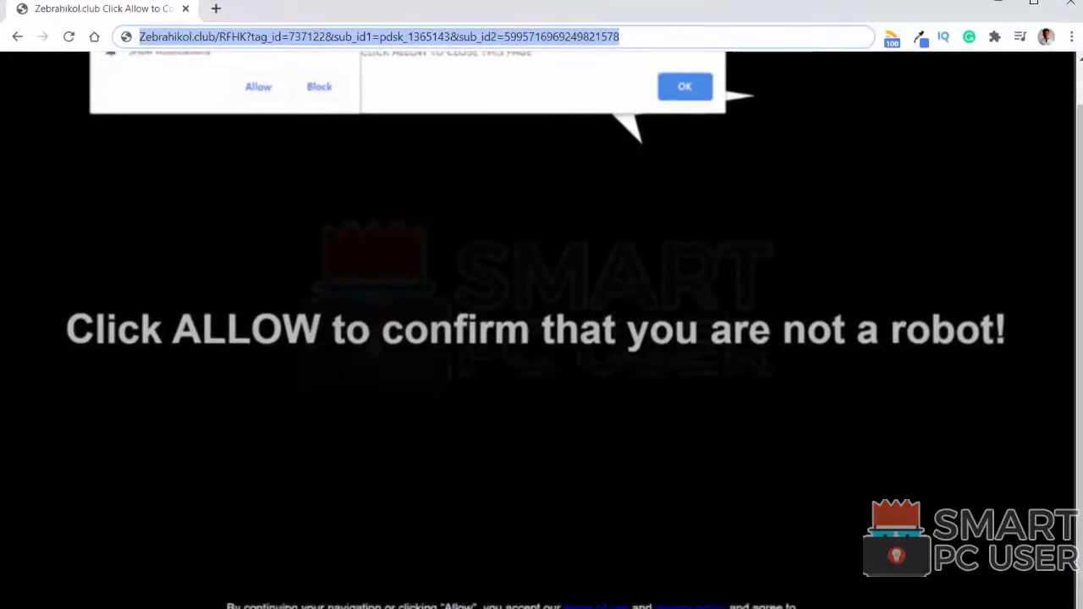
scroll(541, 339, down, 1)
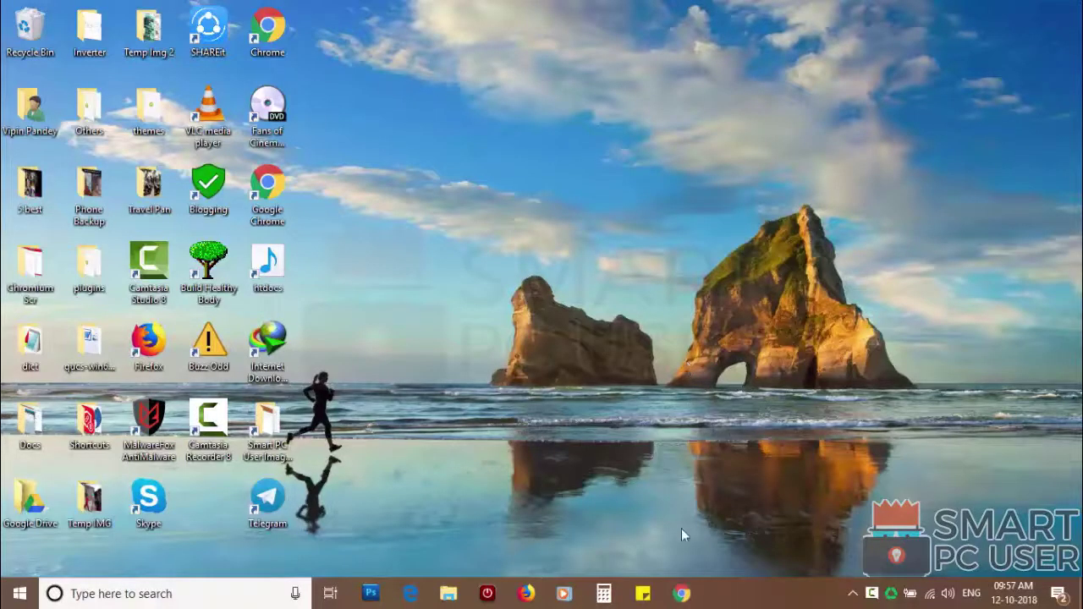
Step: Open Chrome's Notifications page under Settings > Advanced > Content settings
click(680, 593)
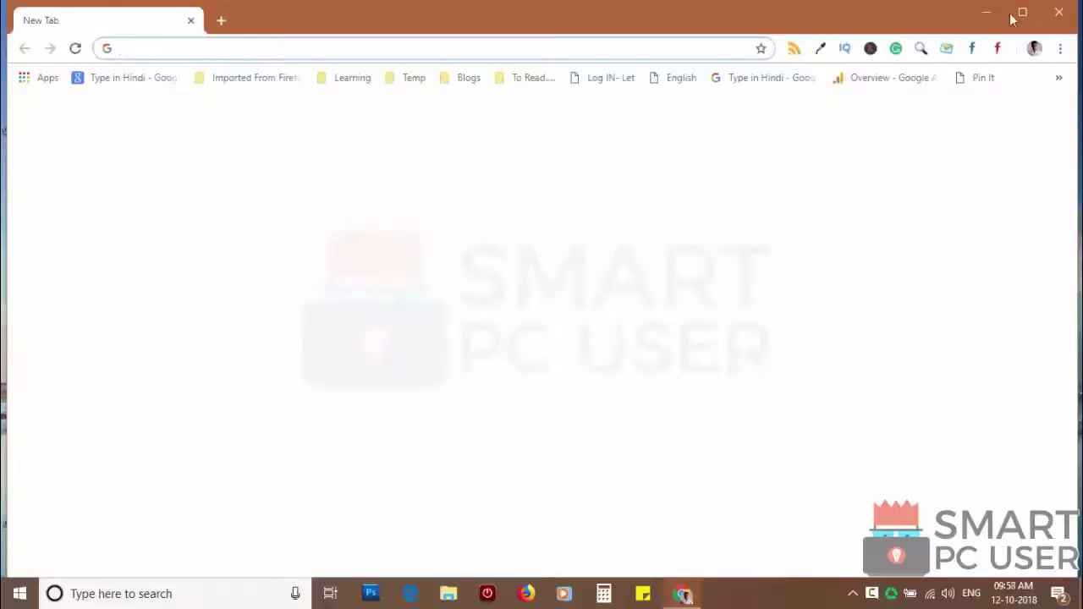
click(1065, 41)
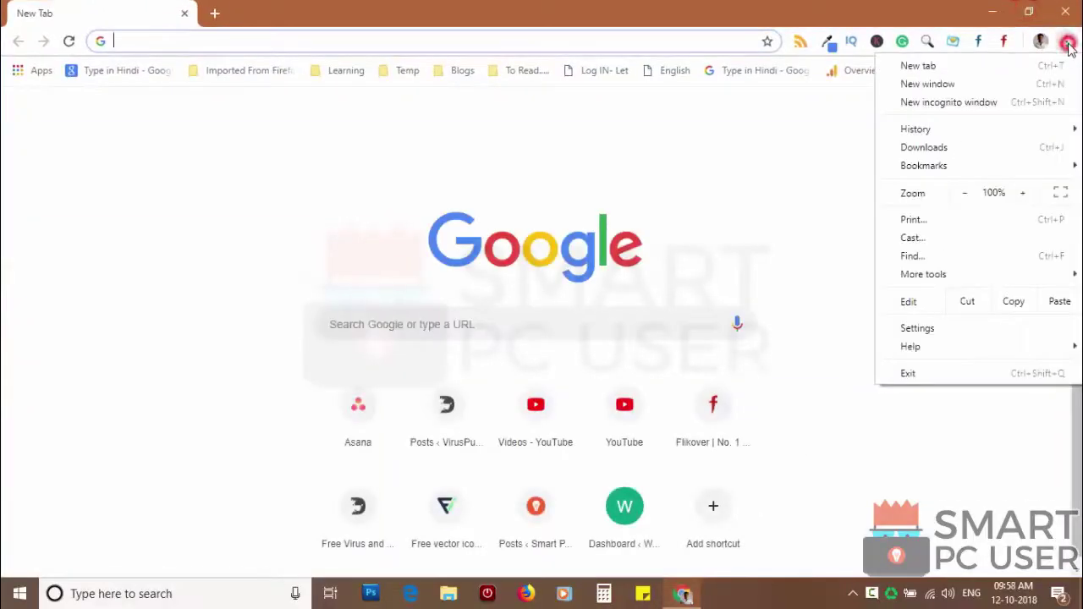
click(954, 329)
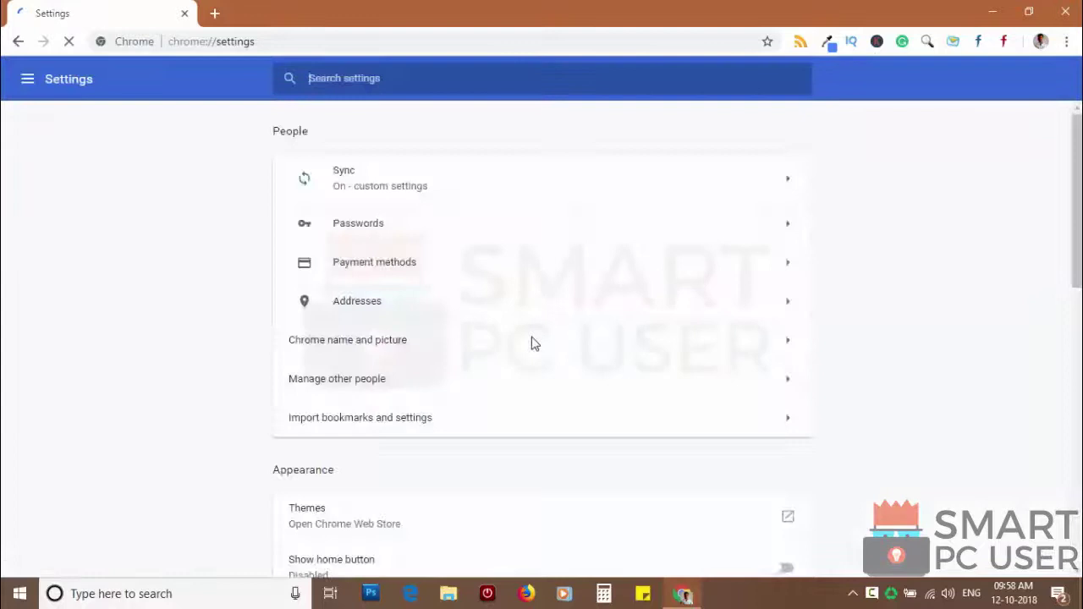
scroll(533, 345, down, 10)
click(527, 510)
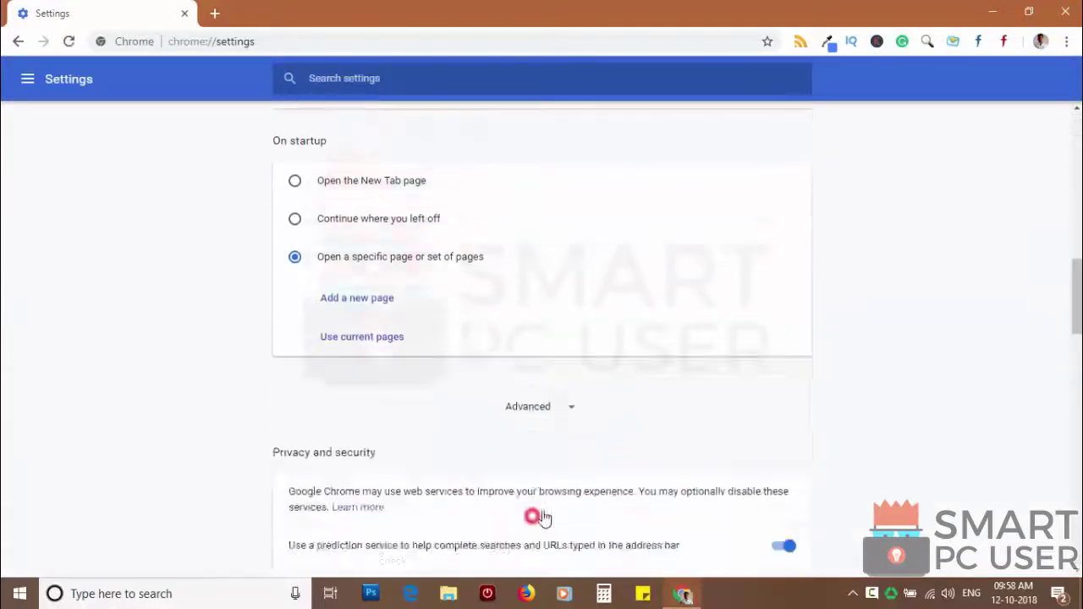
scroll(532, 515, down, 6)
scroll(566, 500, down, 1)
click(338, 388)
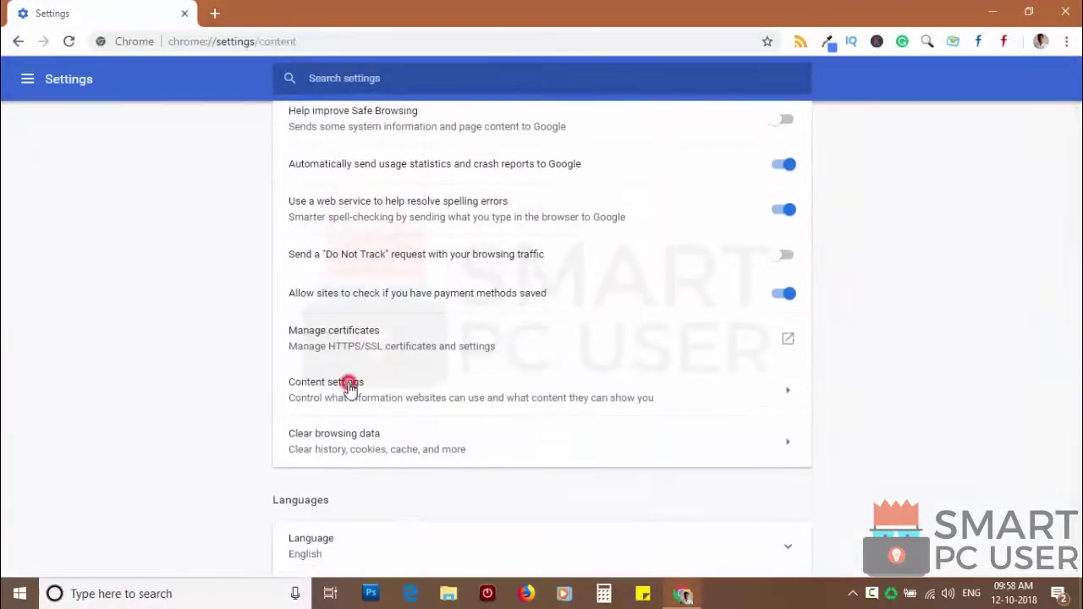
scroll(355, 355, down, 1)
click(359, 306)
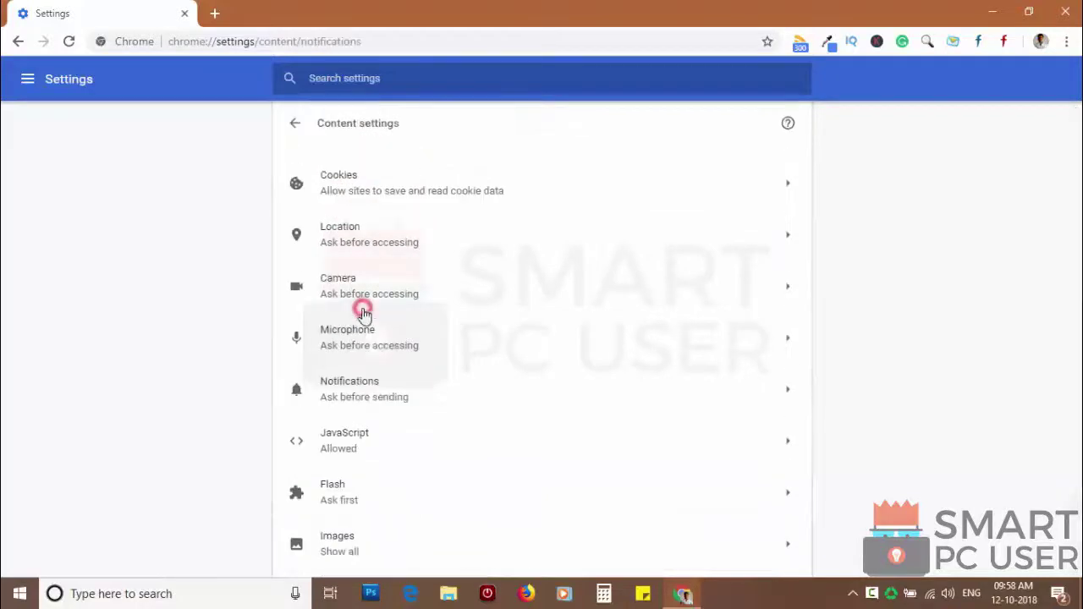
drag(1076, 139, 1064, 548)
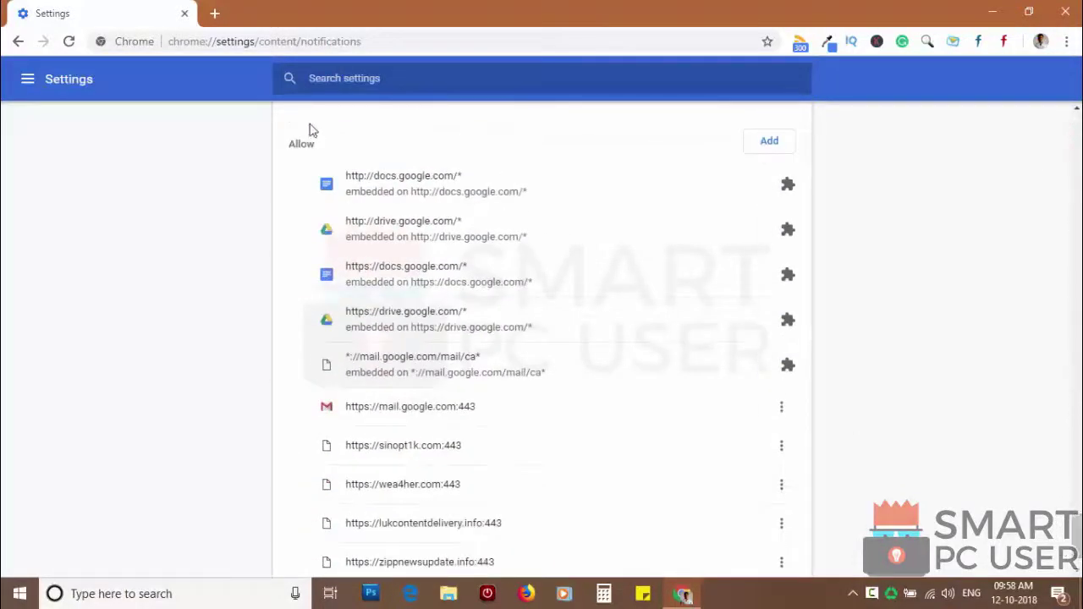
scroll(347, 333, down, 1)
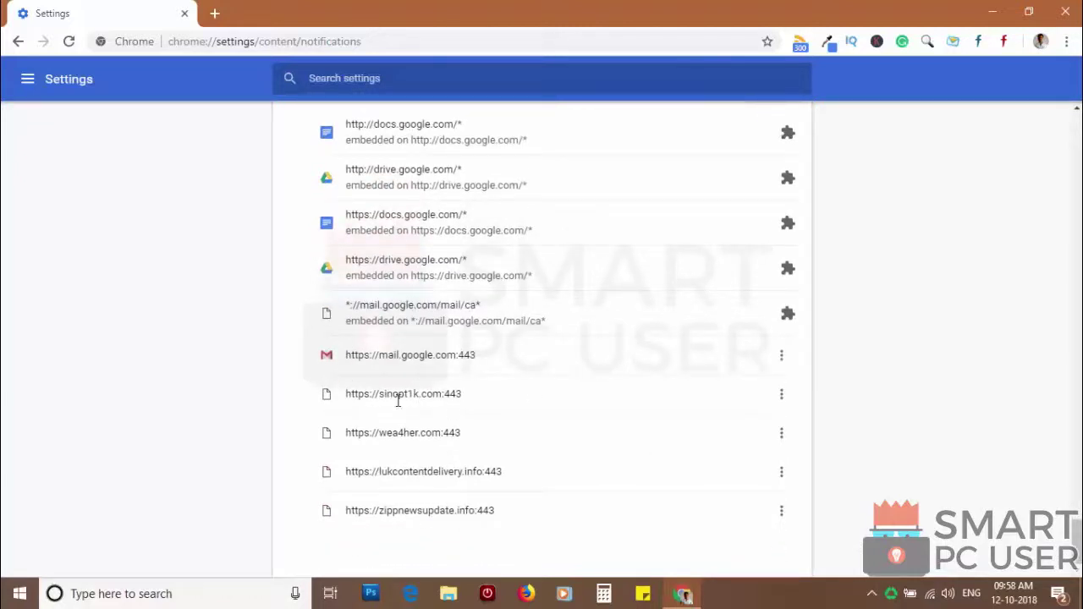
Step: Remove sinopt1k.com, wea4her.com, lukcontentdelivery.info and zippnewsupdate.info from the allowed notification sites
click(784, 401)
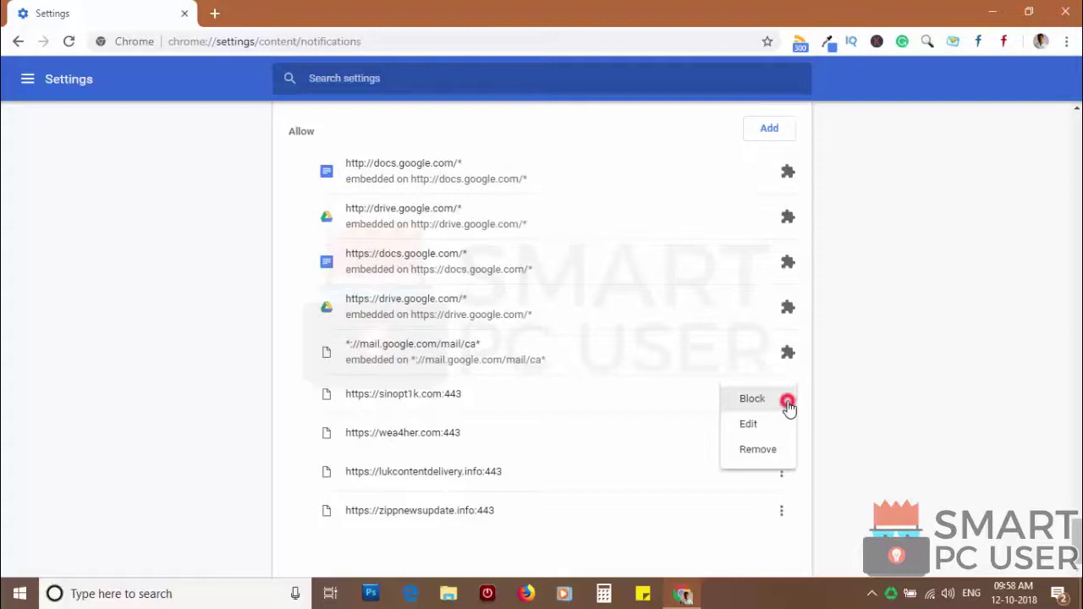
click(775, 450)
click(781, 432)
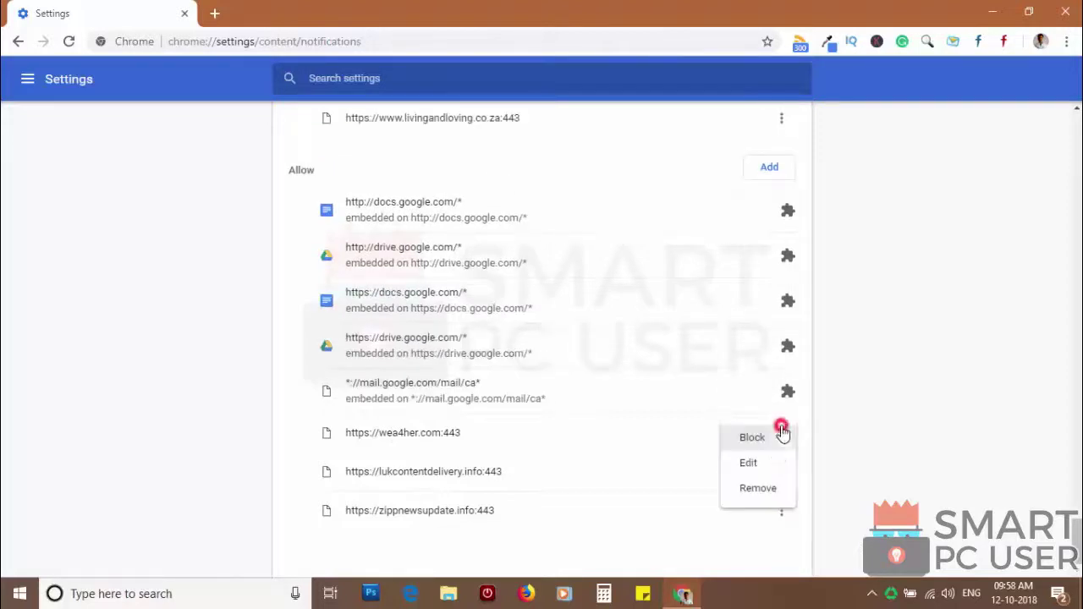
click(769, 488)
click(781, 472)
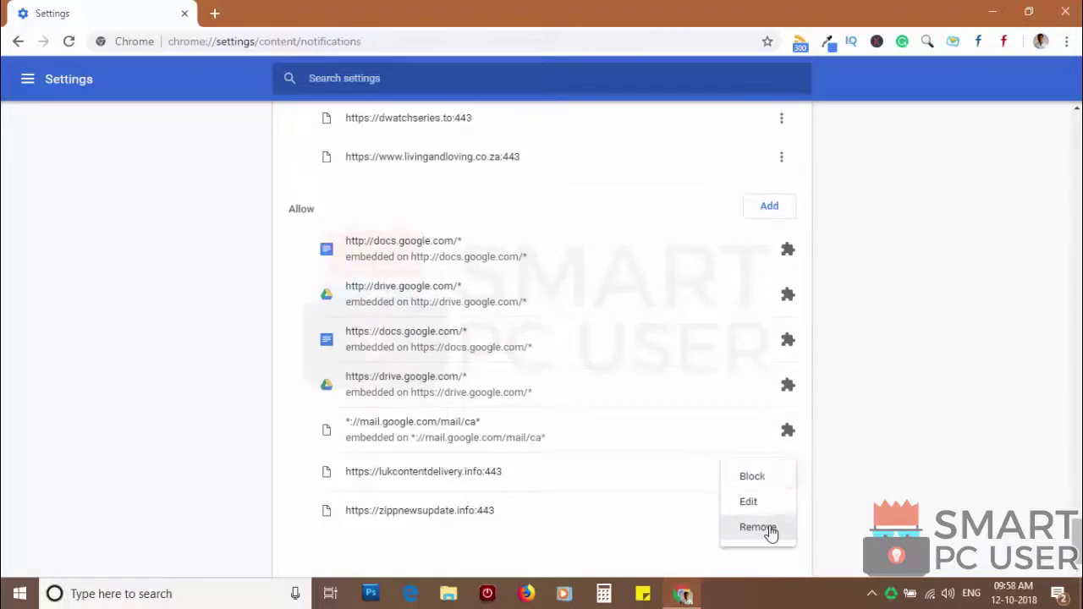
click(767, 525)
click(779, 511)
click(768, 510)
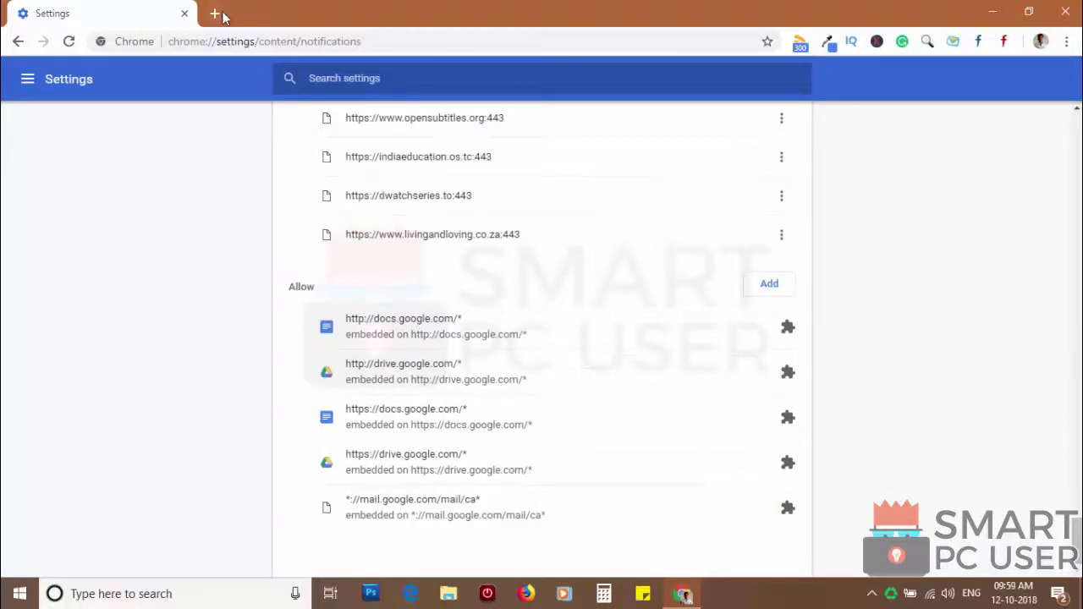
Step: Use Advanced > Restore settings to their original defaults and confirm Reset settings in Chrome
click(1065, 11)
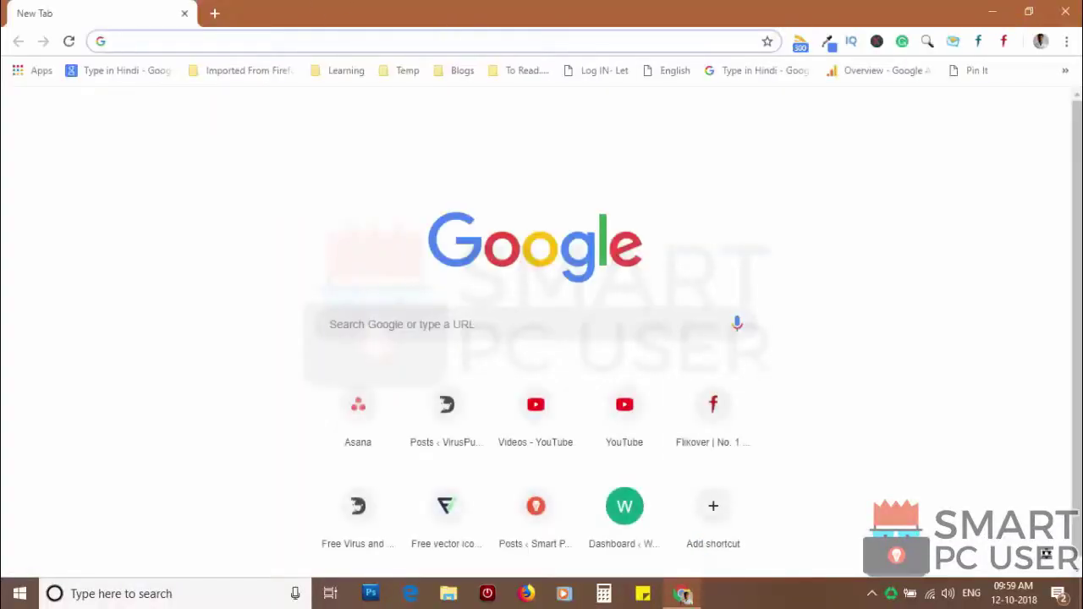
click(1066, 41)
click(932, 334)
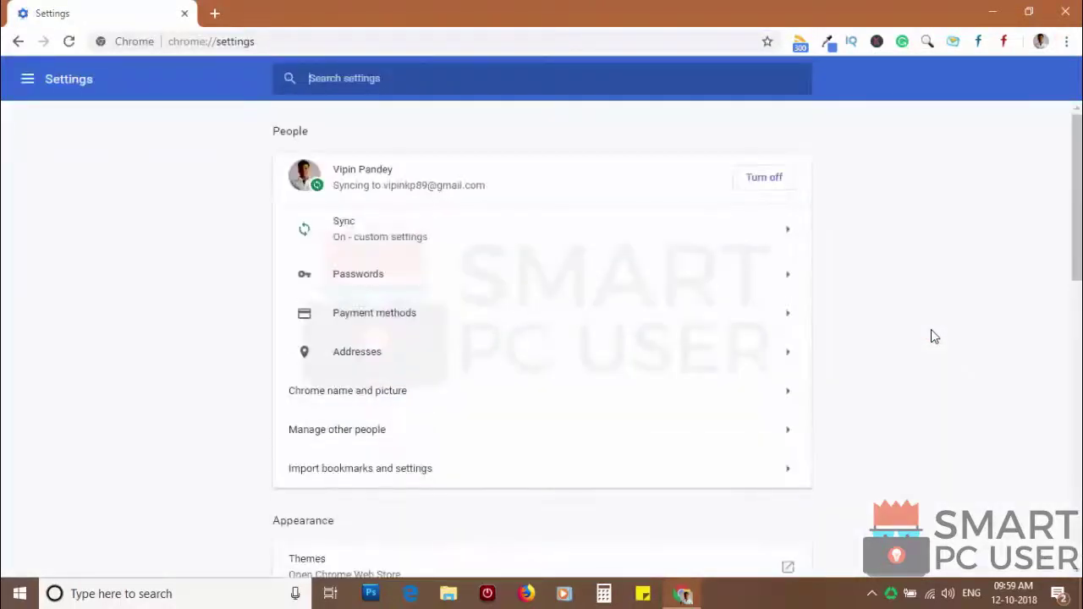
scroll(931, 330, down, 12)
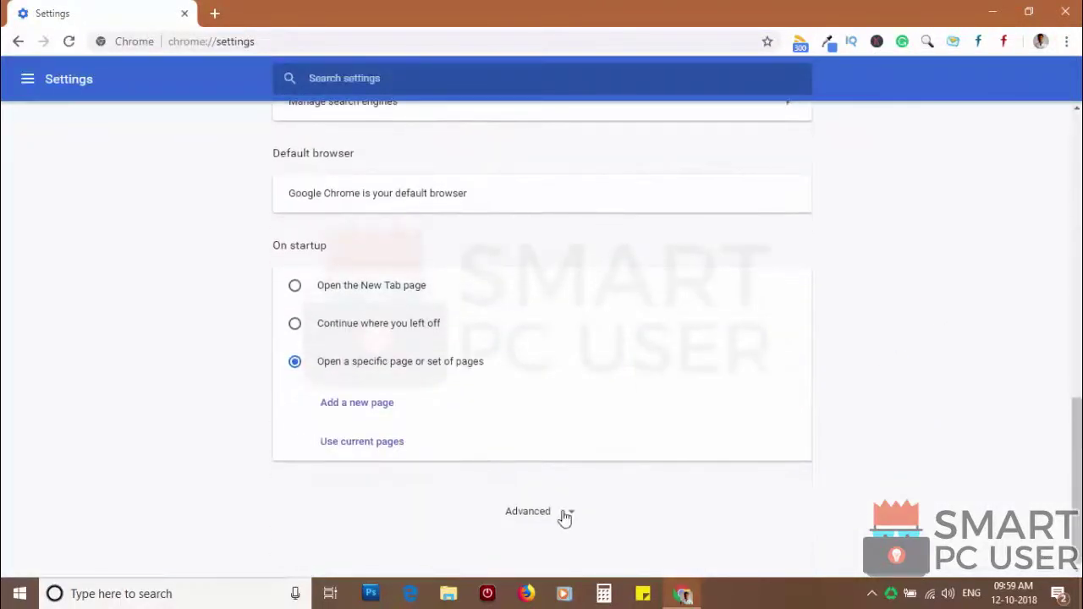
click(528, 511)
scroll(942, 356, down, 15)
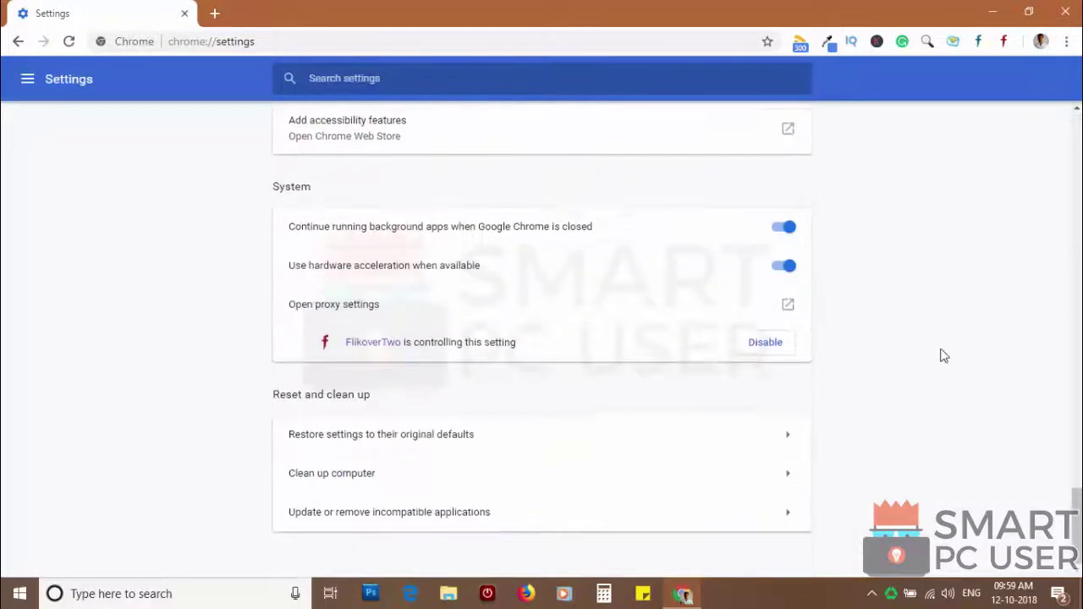
click(360, 433)
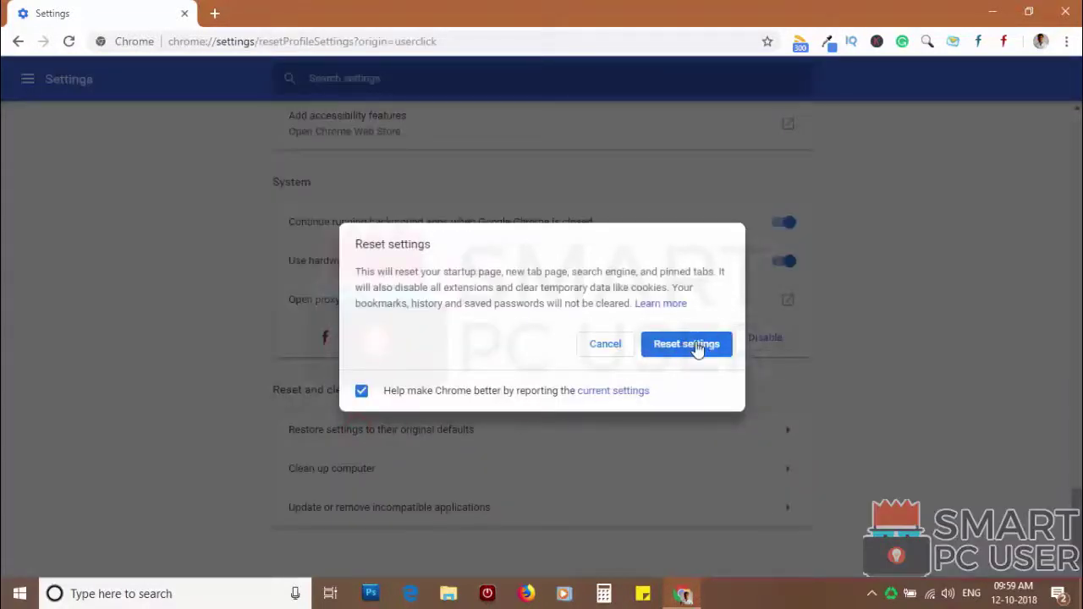
click(694, 345)
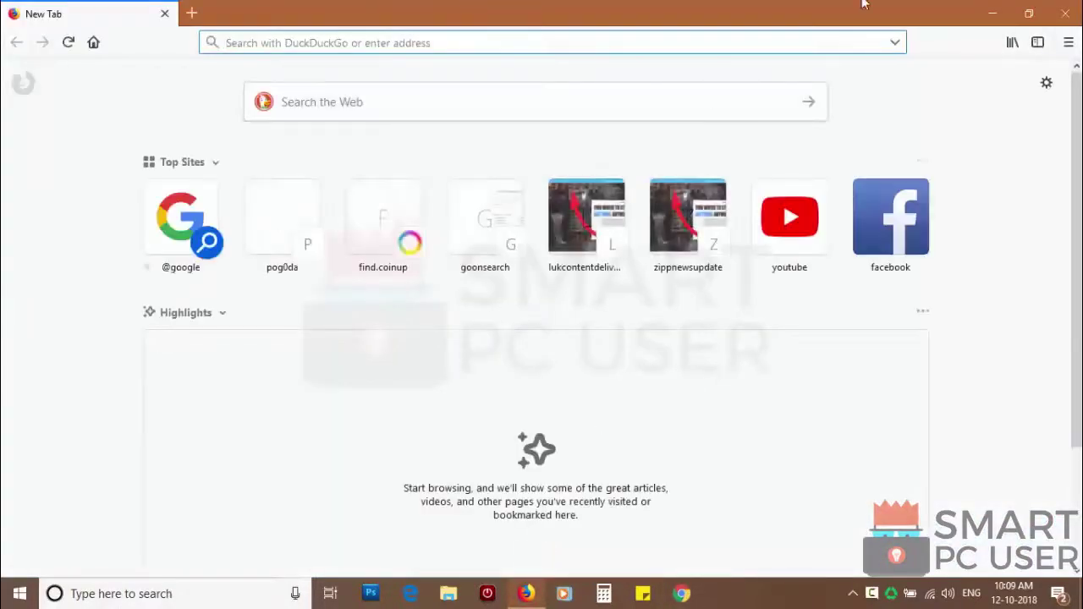
Step: Open Firefox's Privacy & Security notification permissions settings
click(1068, 43)
click(913, 293)
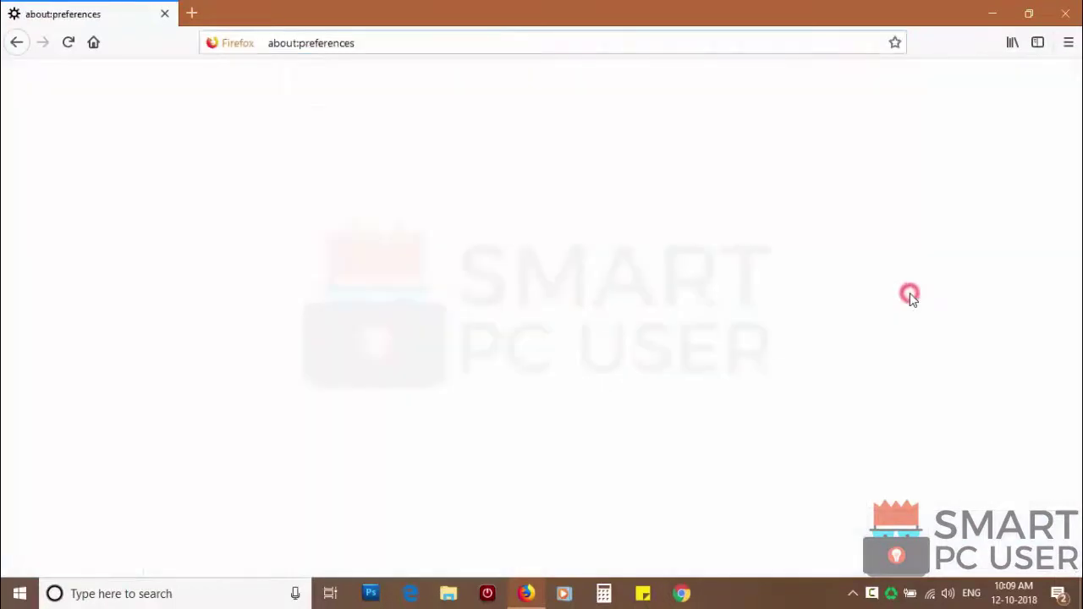
click(126, 246)
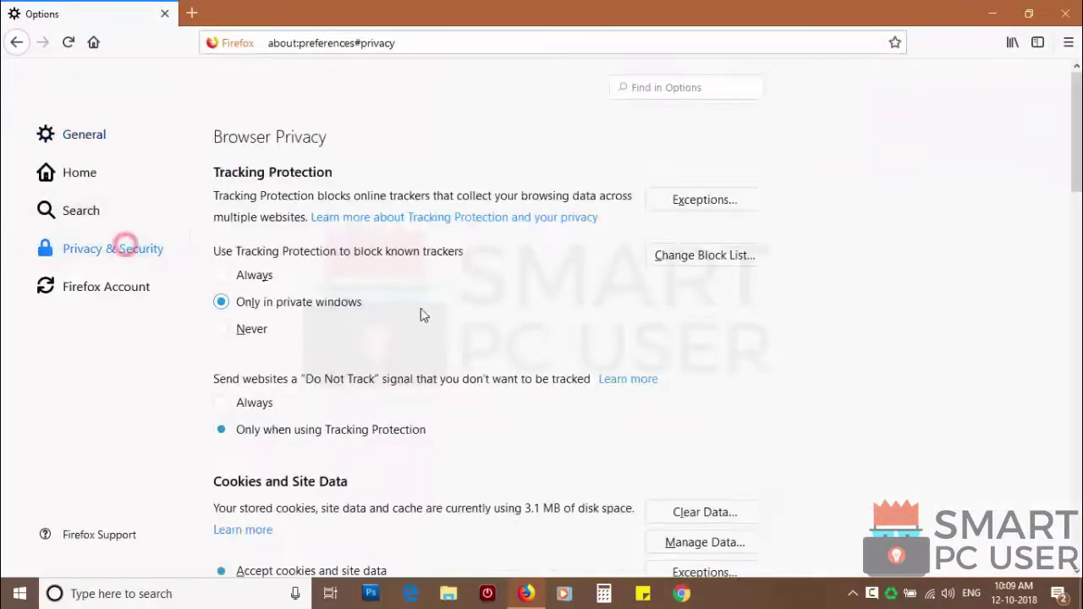
scroll(482, 322, down, 15)
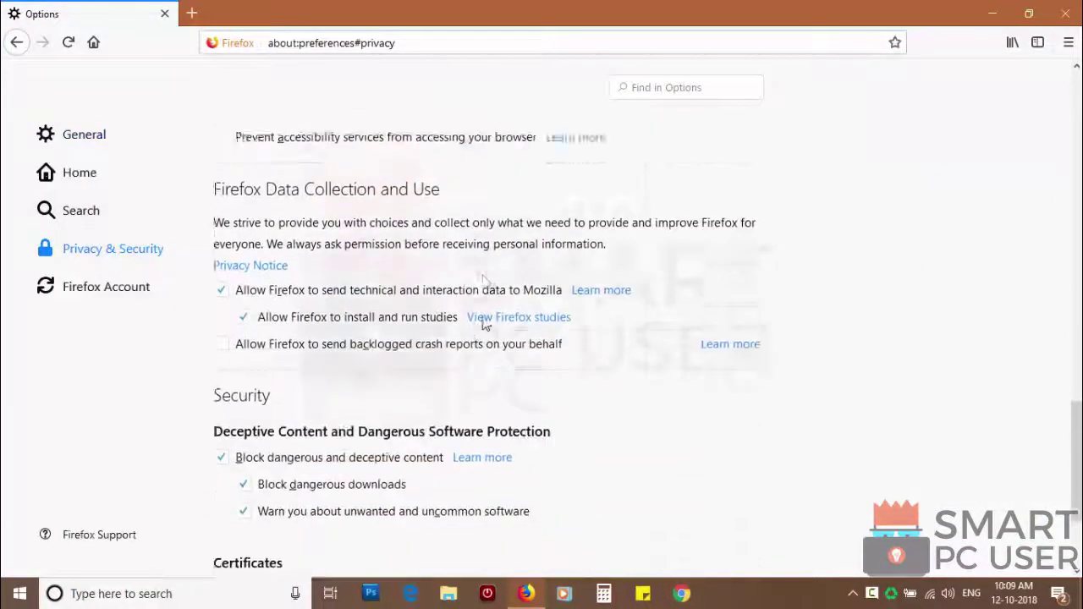
scroll(485, 324, up, 3)
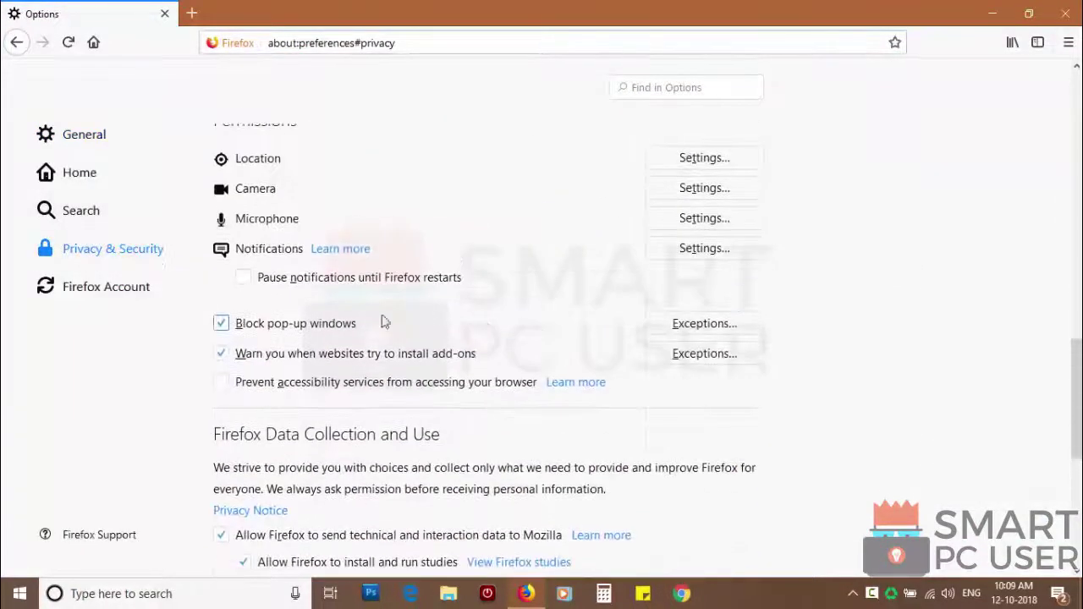
click(704, 248)
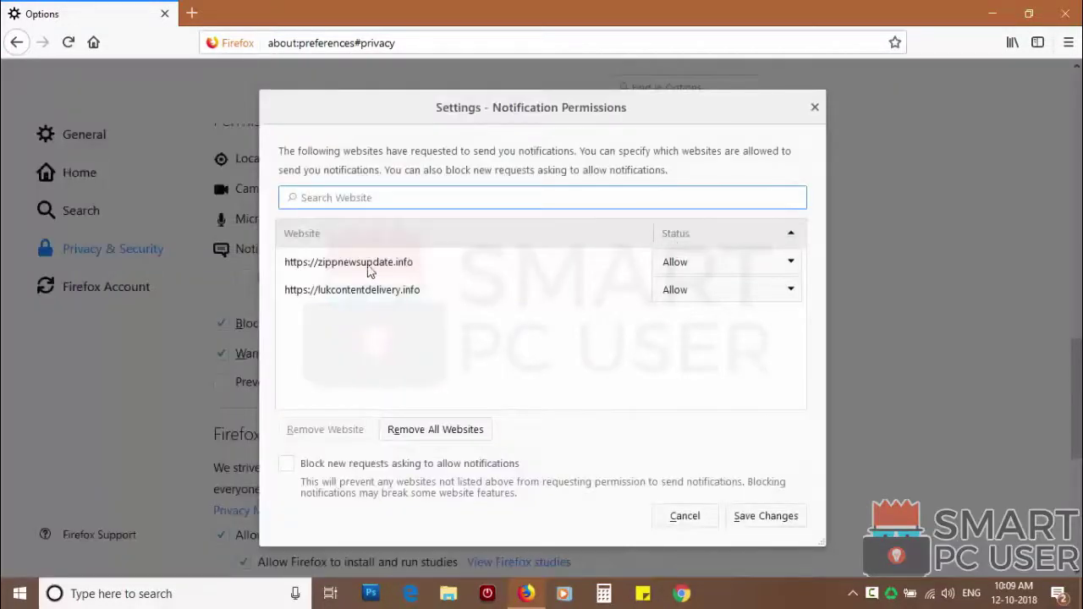
Step: Block both listed sites, remove all websites, save the changes and close Firefox
click(713, 264)
click(676, 306)
click(687, 293)
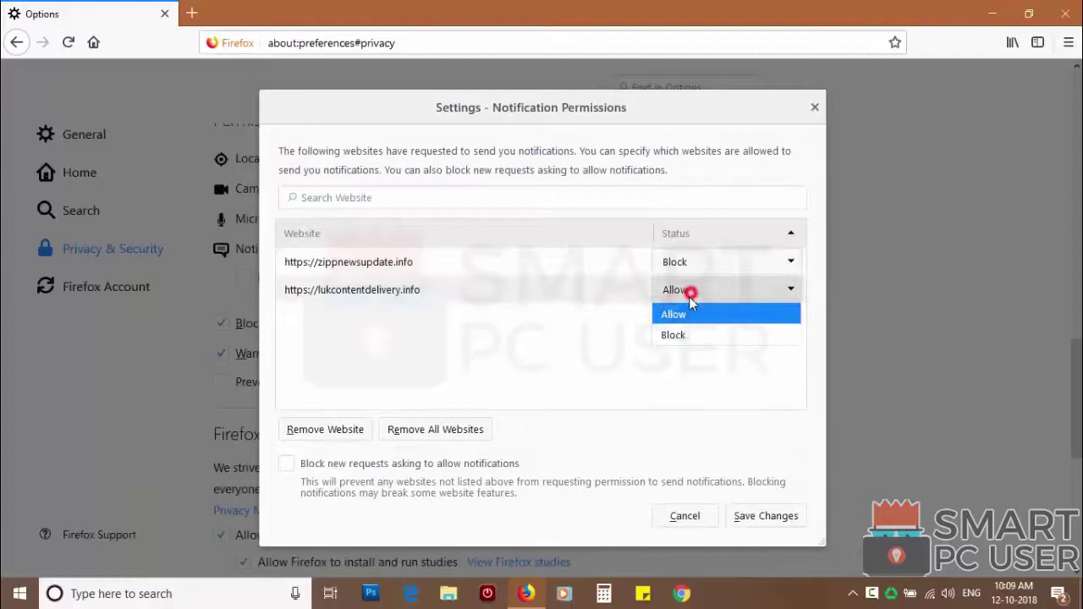
click(682, 330)
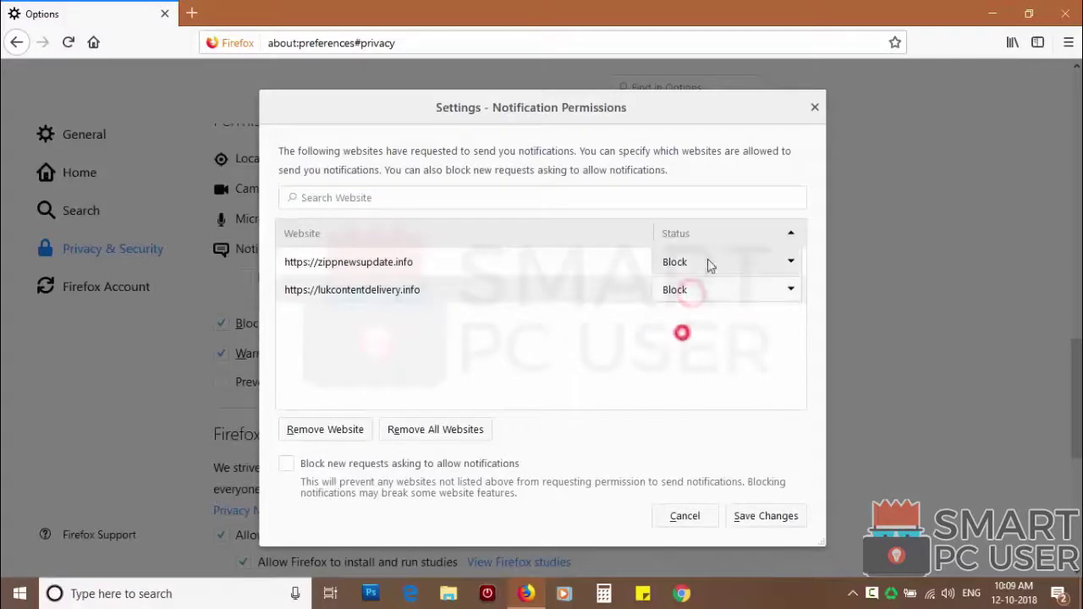
click(435, 430)
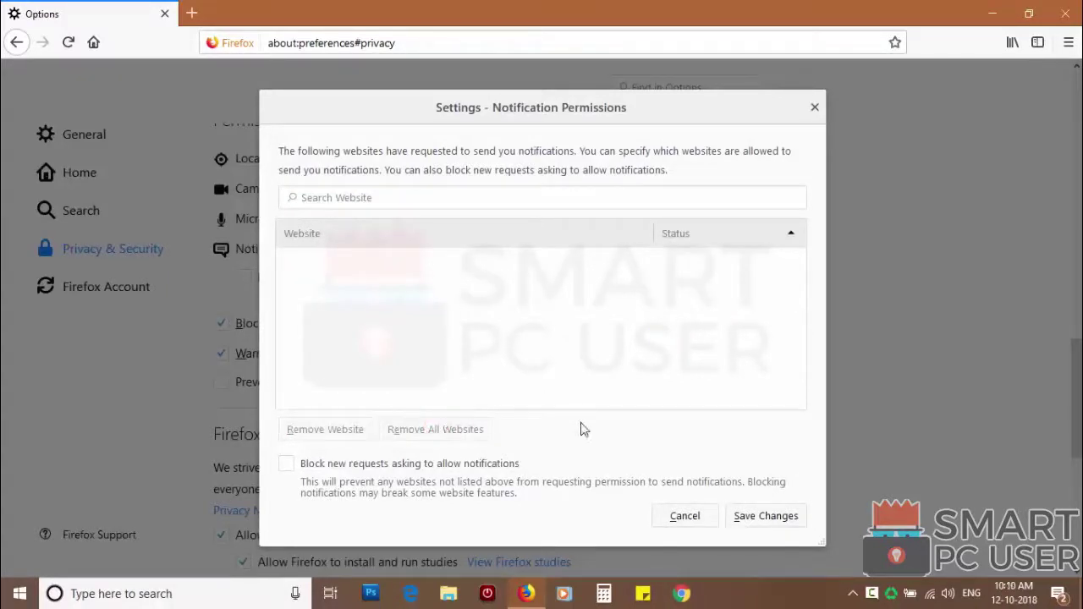
click(764, 516)
click(1065, 13)
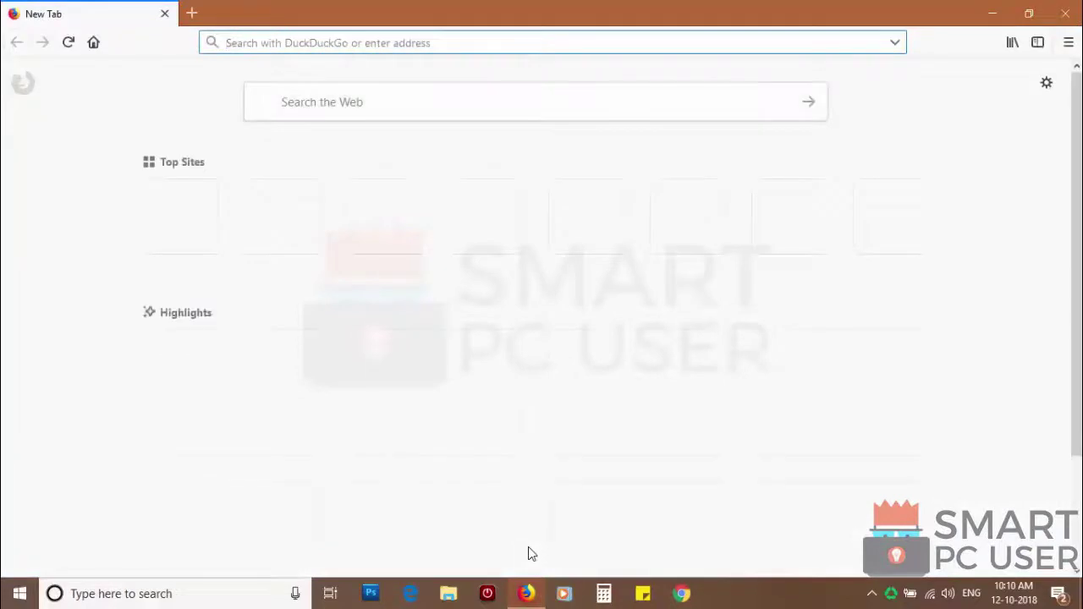
Step: Refresh Firefox from Help > Troubleshooting Information and restore only the chosen windows and tabs
click(1067, 47)
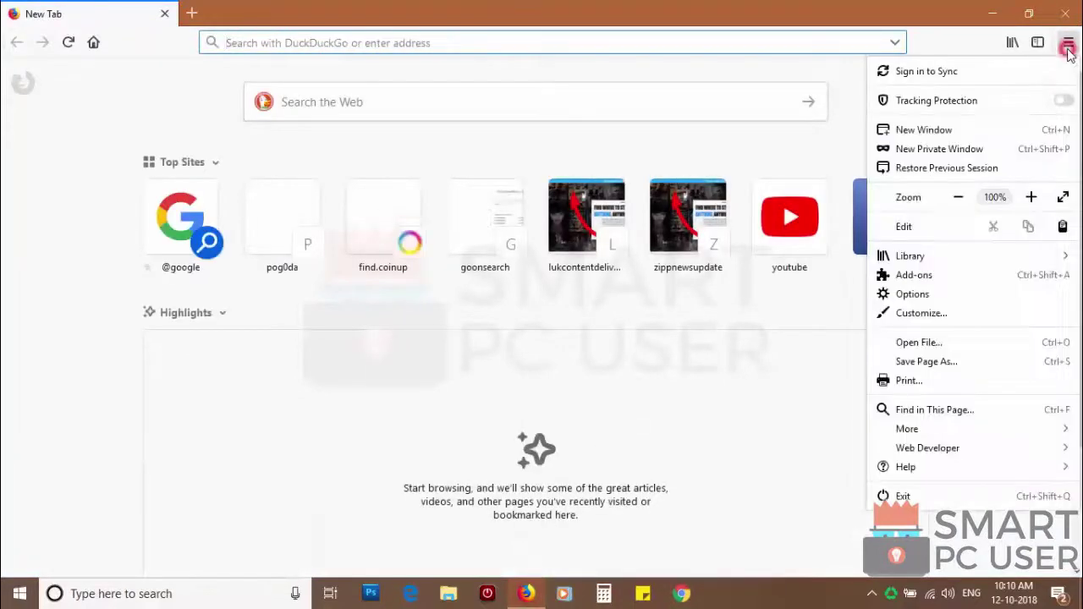
click(930, 466)
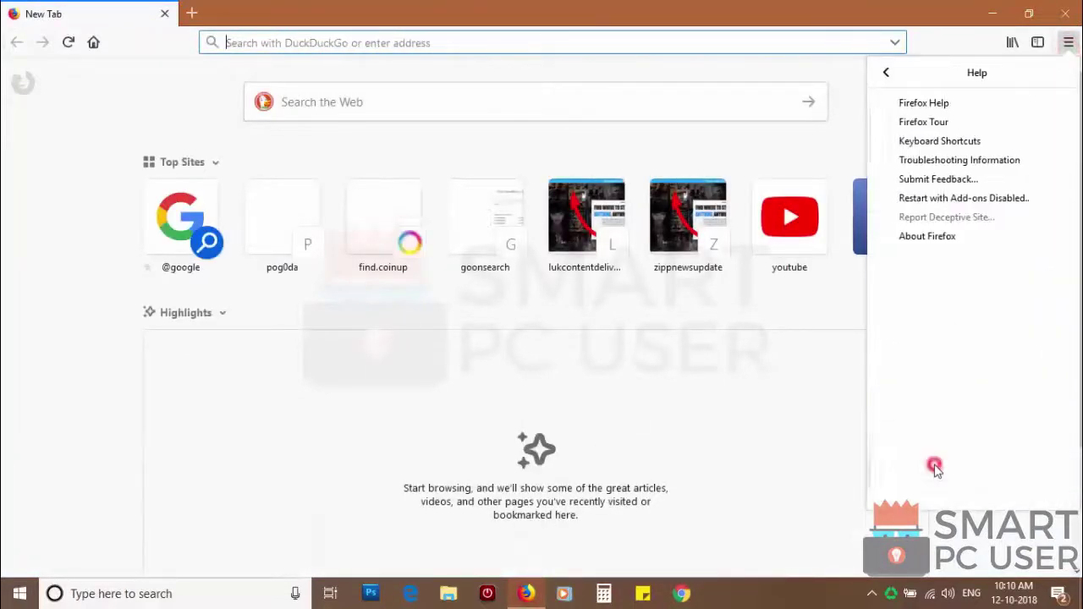
click(935, 161)
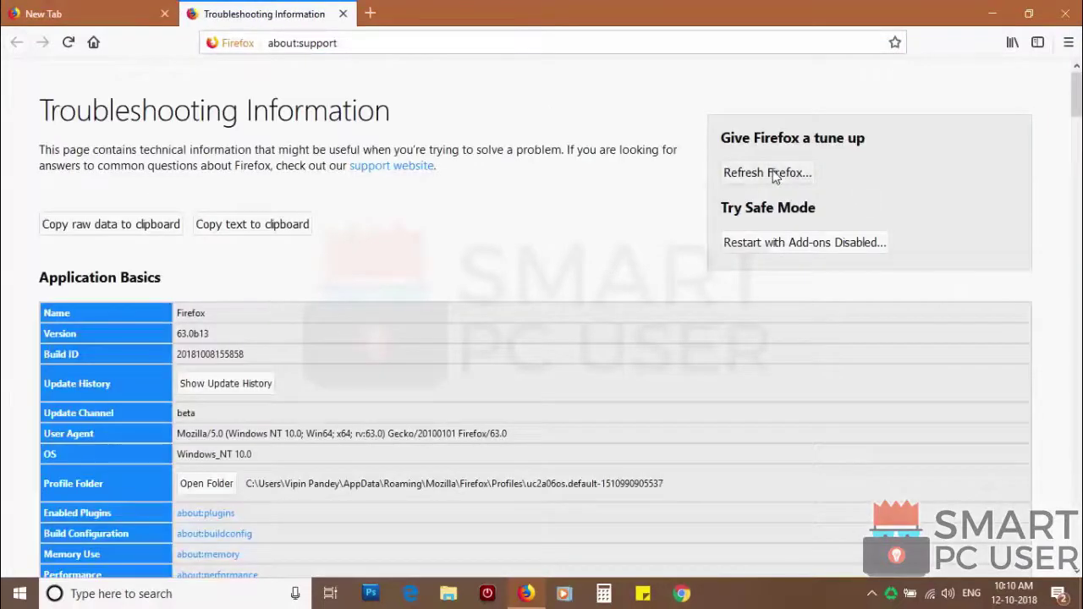
click(772, 171)
click(538, 330)
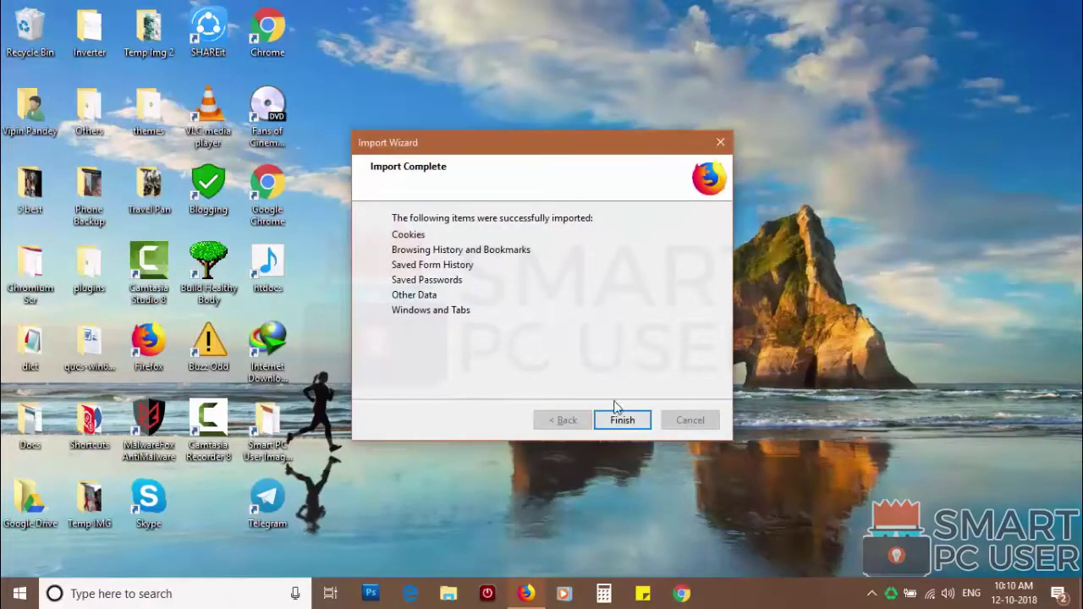
click(614, 413)
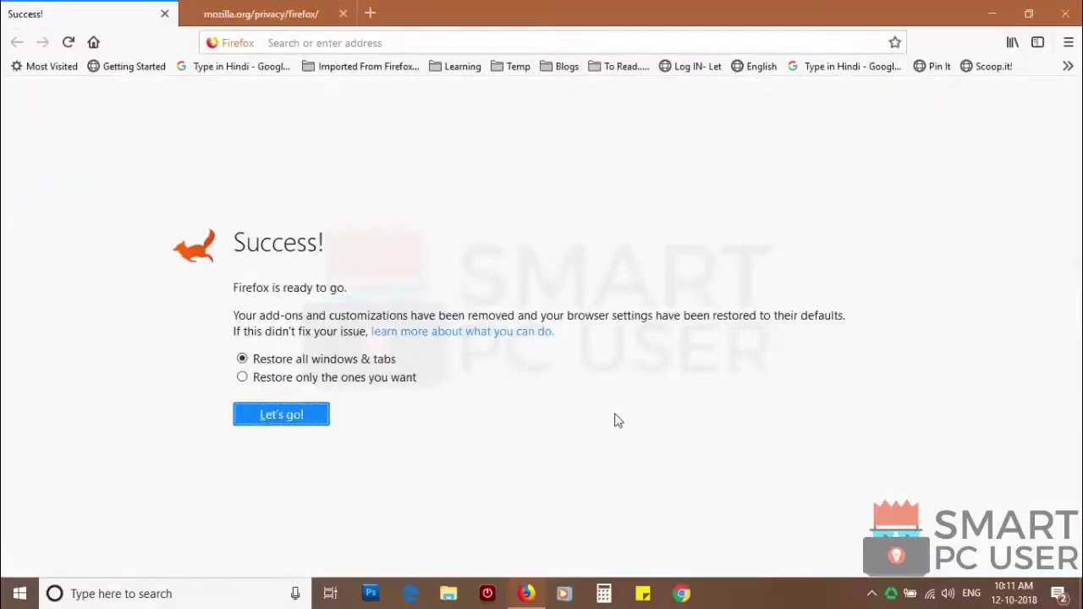
click(298, 378)
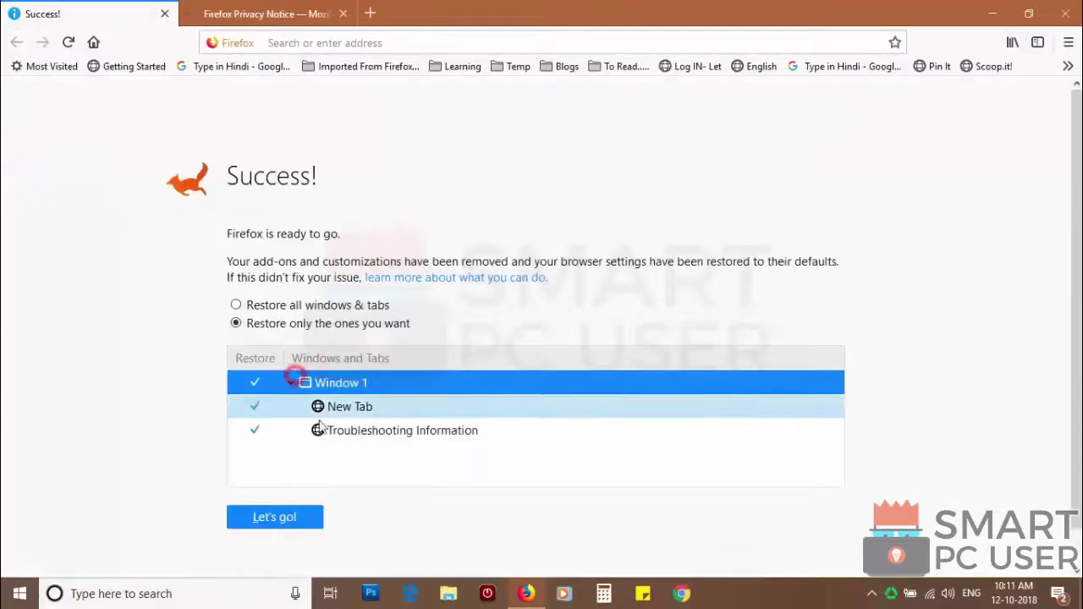
Step: Install MalwareFox from setup (4).exe in English, accepting the license and keeping the default location and tasks
click(277, 513)
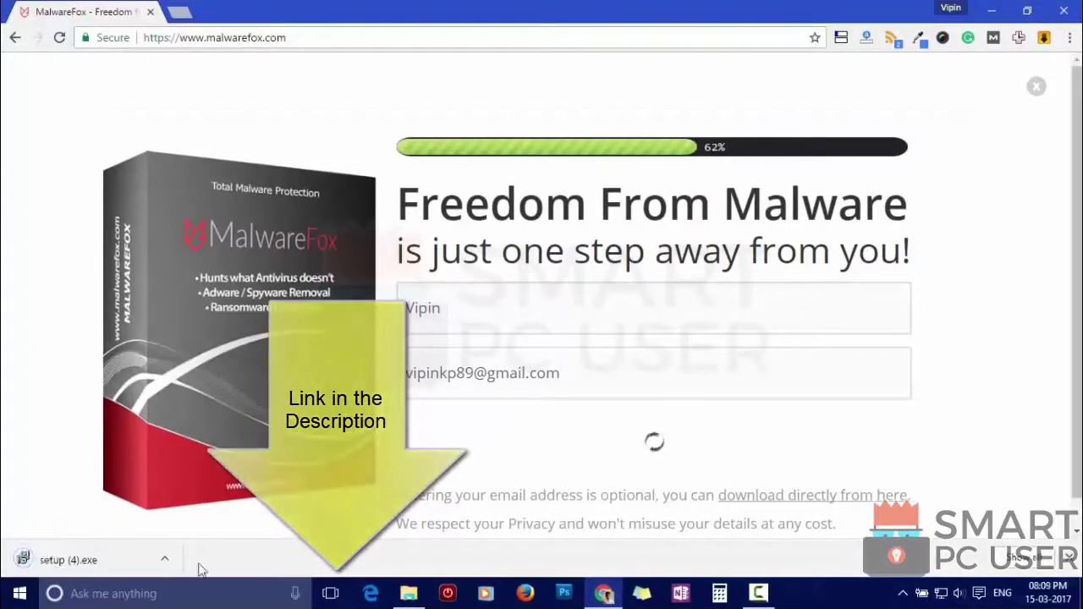
click(93, 561)
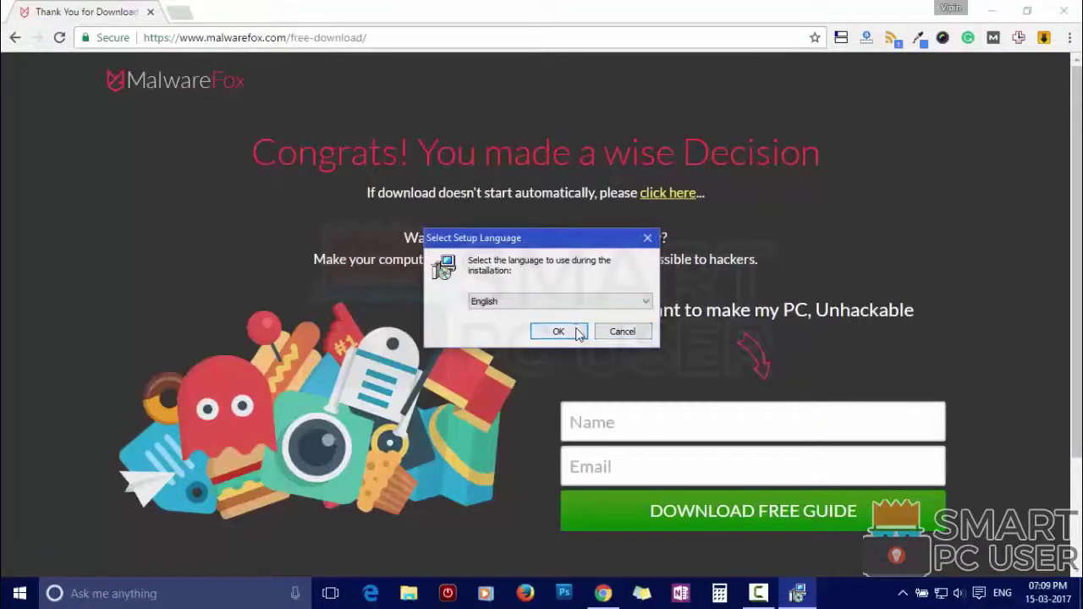
click(566, 332)
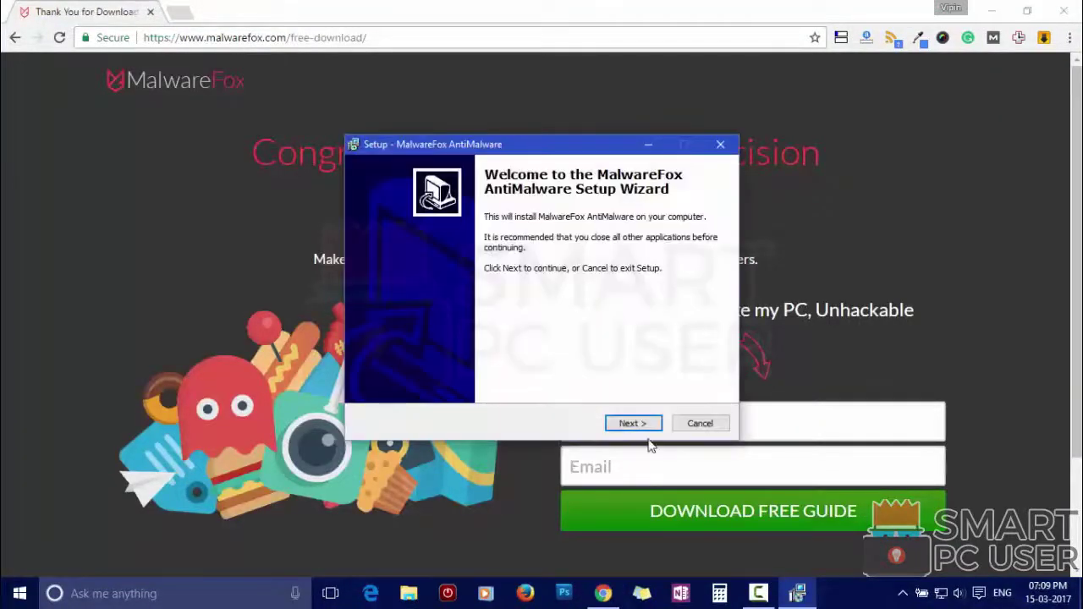
click(635, 425)
click(430, 374)
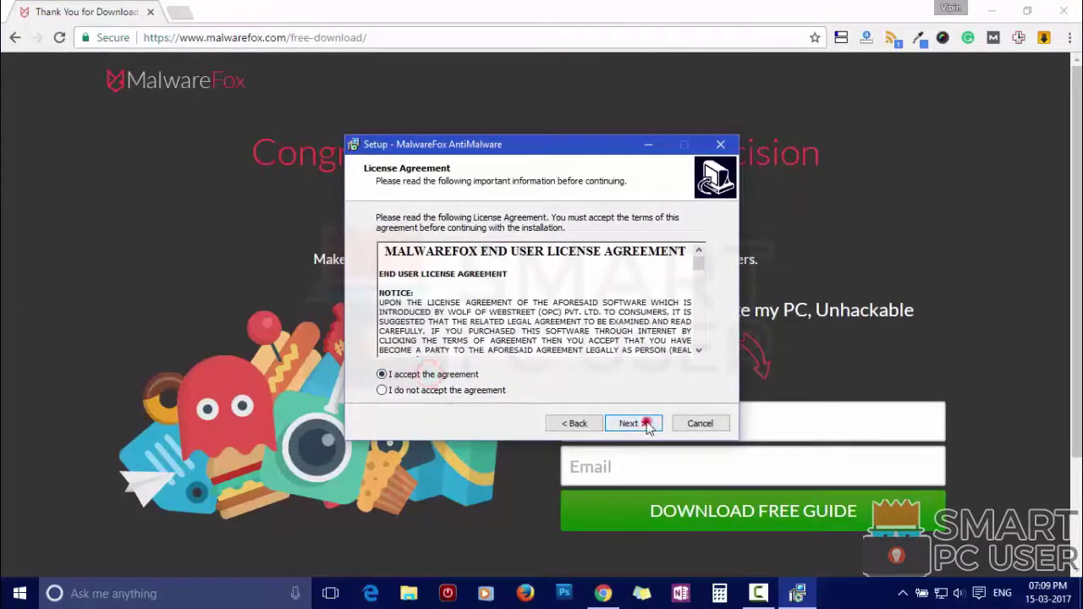
click(630, 423)
click(630, 423)
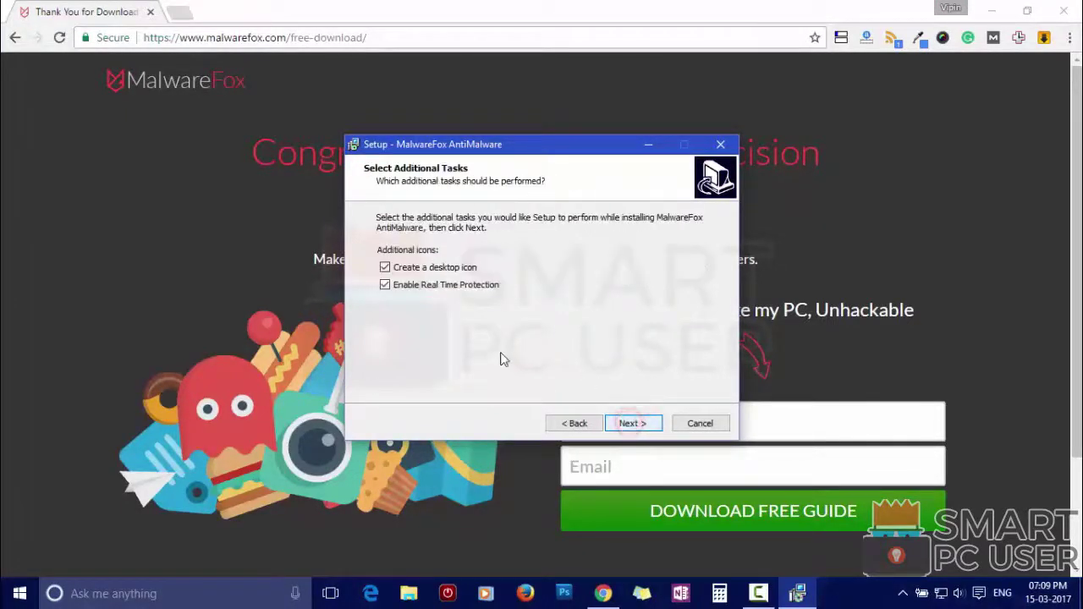
click(633, 423)
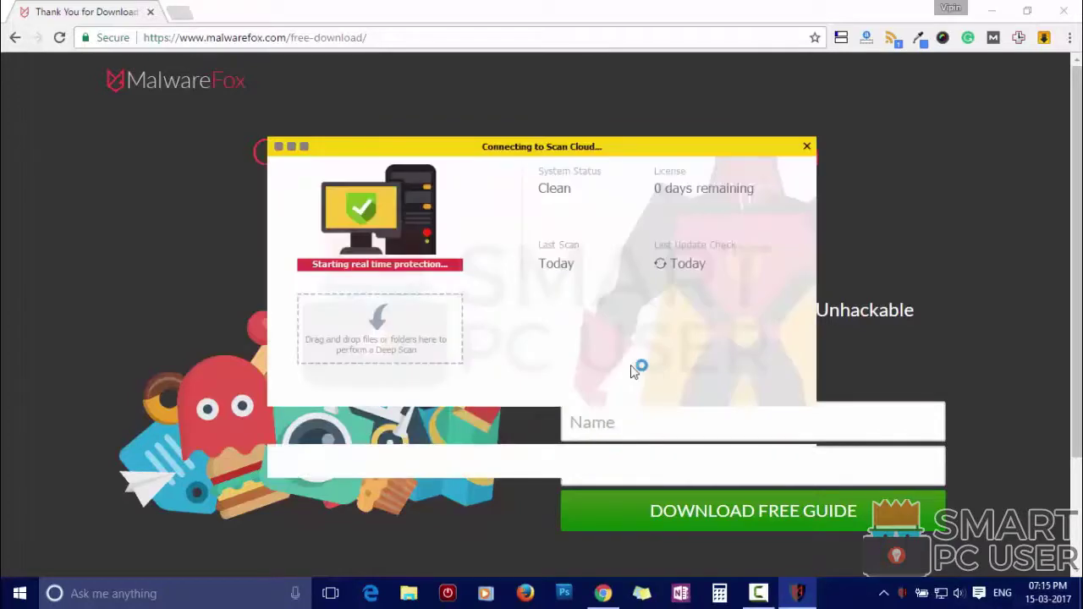
Step: Check for MalwareFox updates and install the newer version with Update Now
click(568, 142)
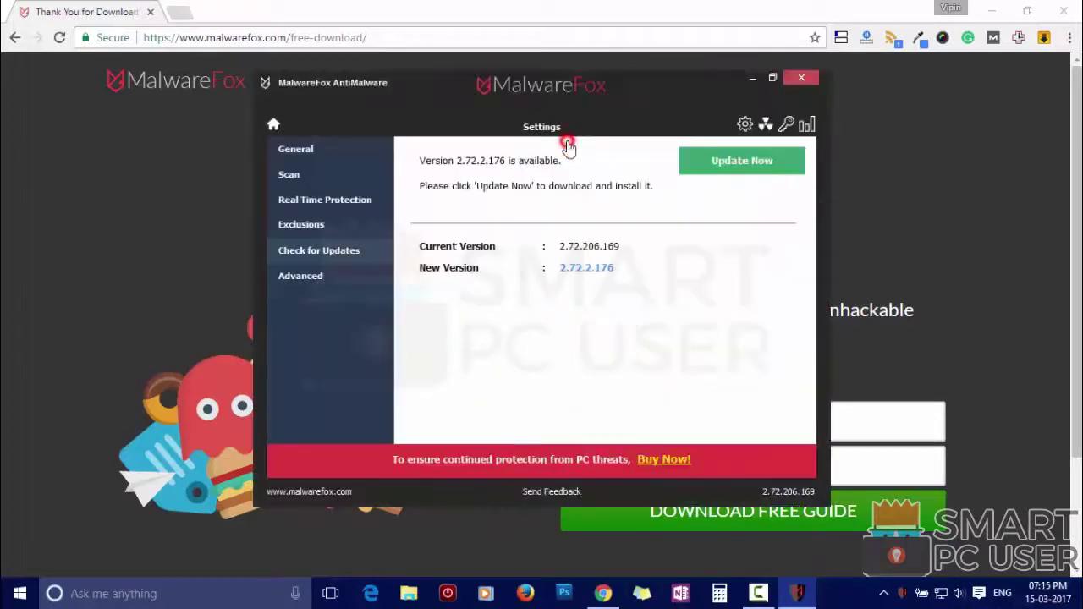
click(735, 168)
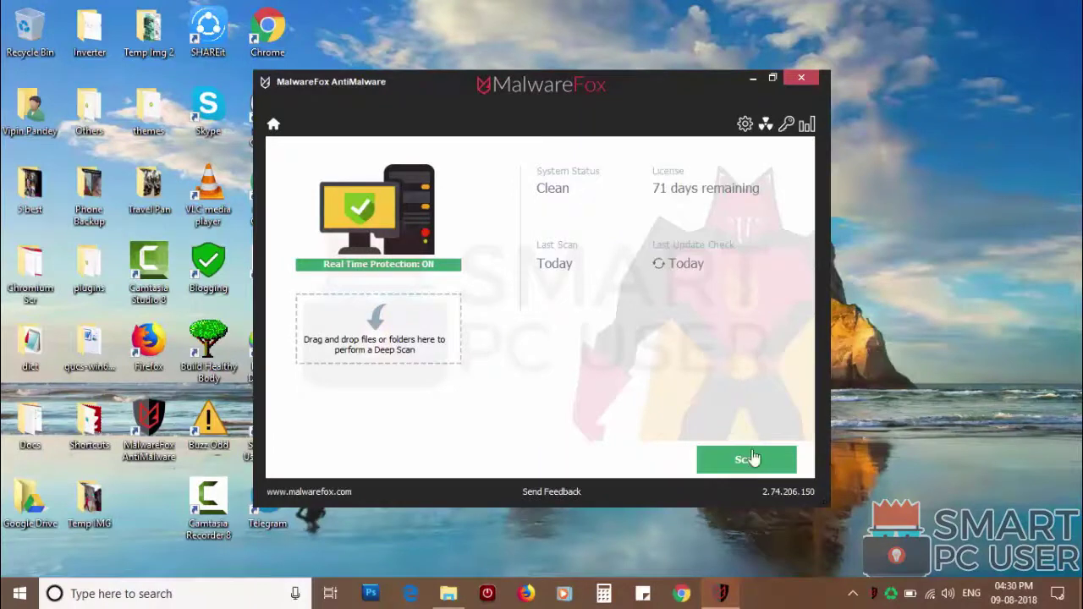
Step: Run a MalwareFox system scan and clean the 4 suspicious browser settings it finds
click(749, 458)
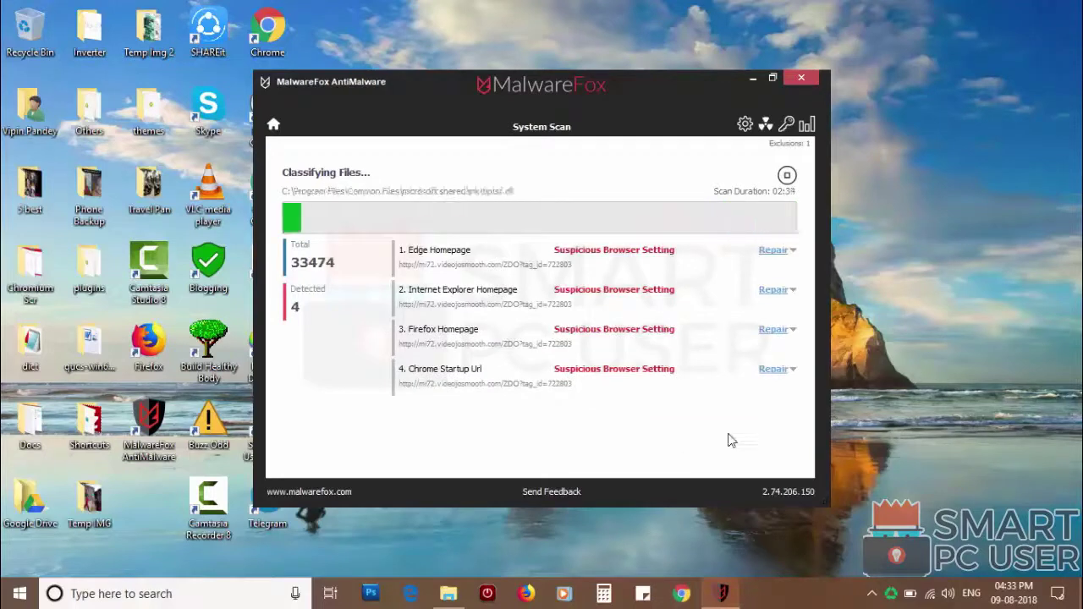
click(782, 468)
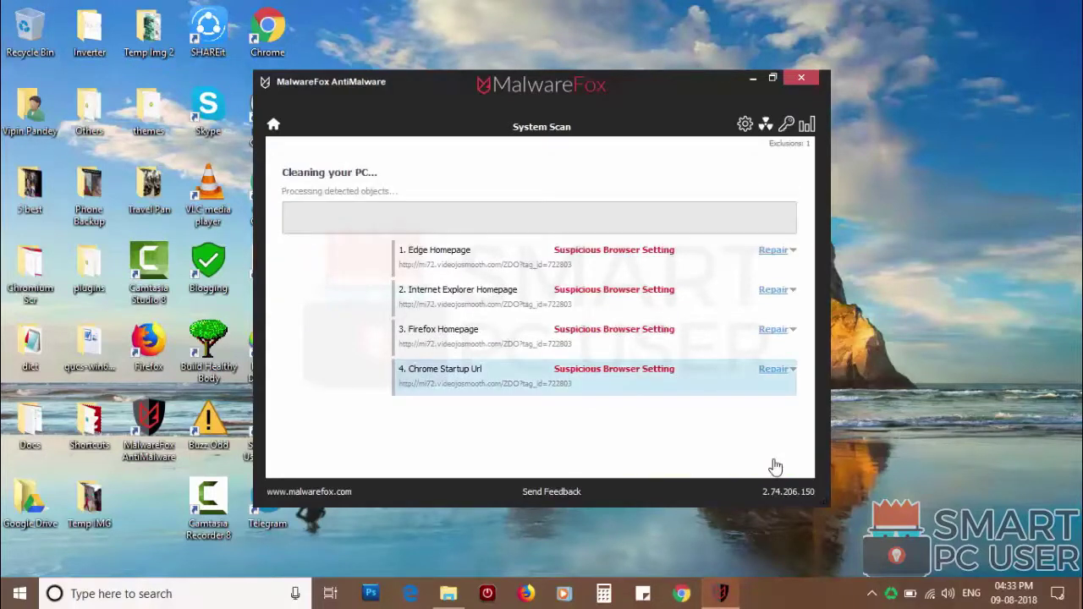